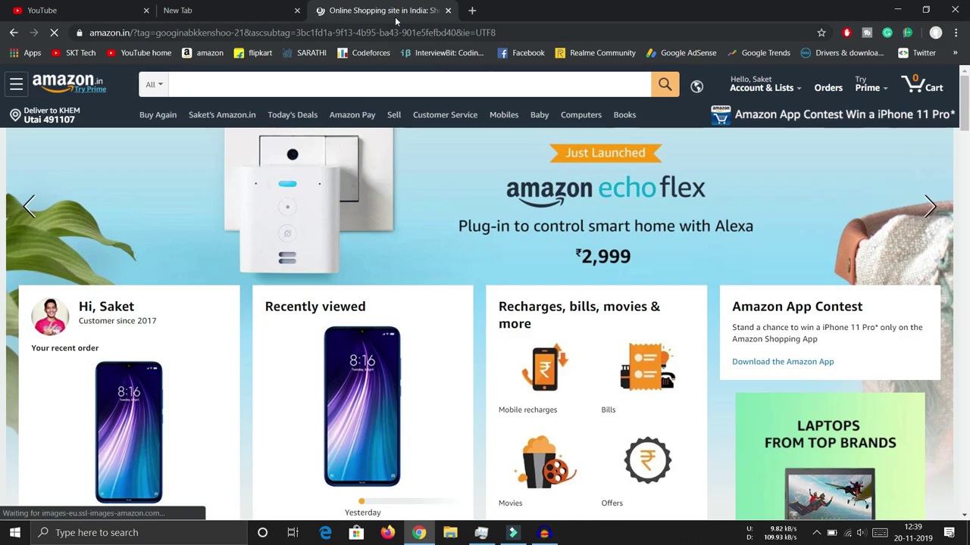
- Close the Amazon tab, then restore it, Codeforces and Flipkart with Ctrl+Shift+T
{"action": "left_click", "coordinate": [448, 11]}
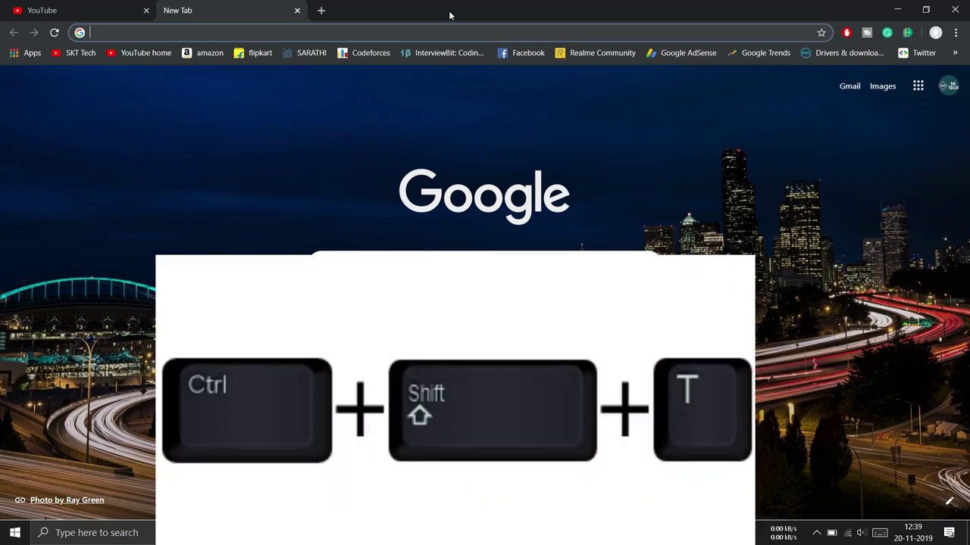
{"action": "key", "text": "ctrl+shift+t"}
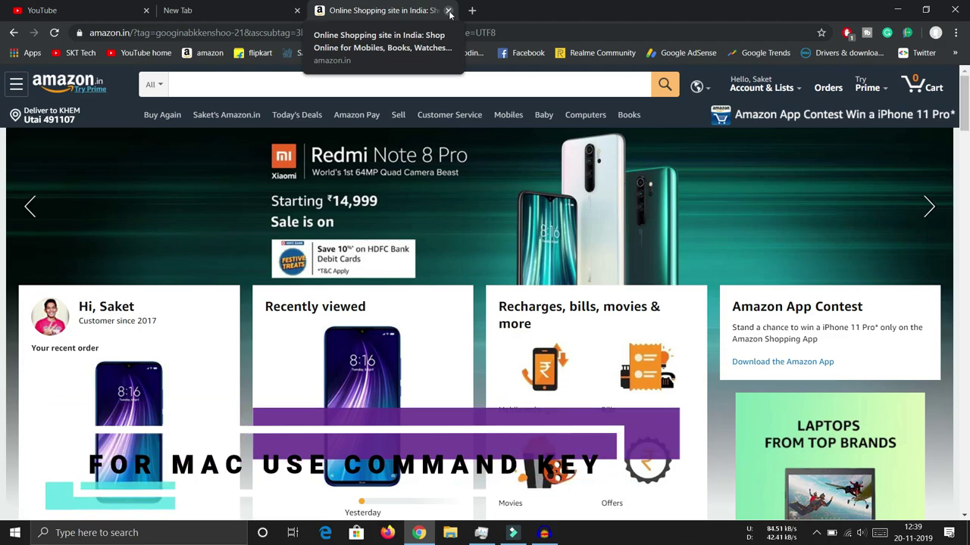
{"action": "key", "text": "ctrl+shift+t"}
{"action": "key", "text": "ctrl+shift+t"}
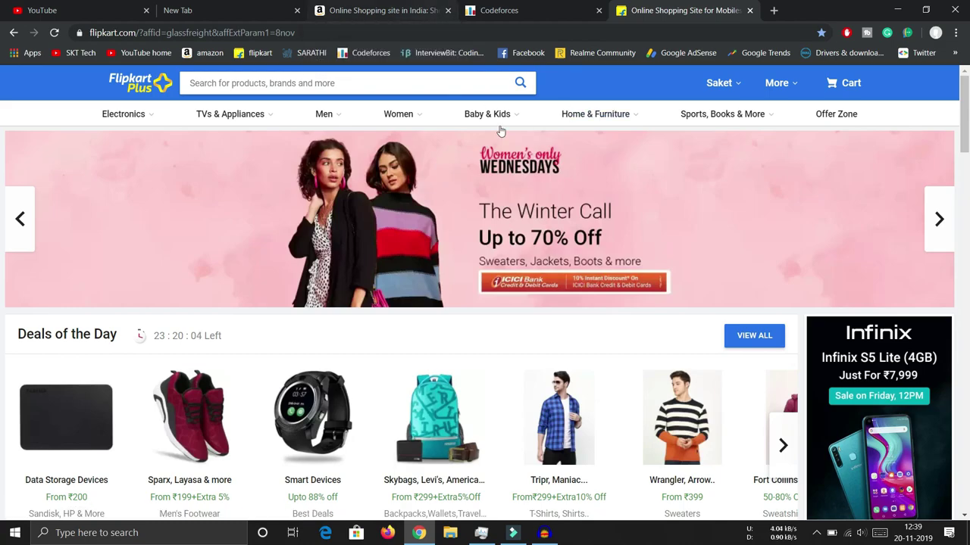
- From Amazon, step forward to Codeforces and Flipkart, then back again to Amazon
{"action": "left_click", "coordinate": [363, 11]}
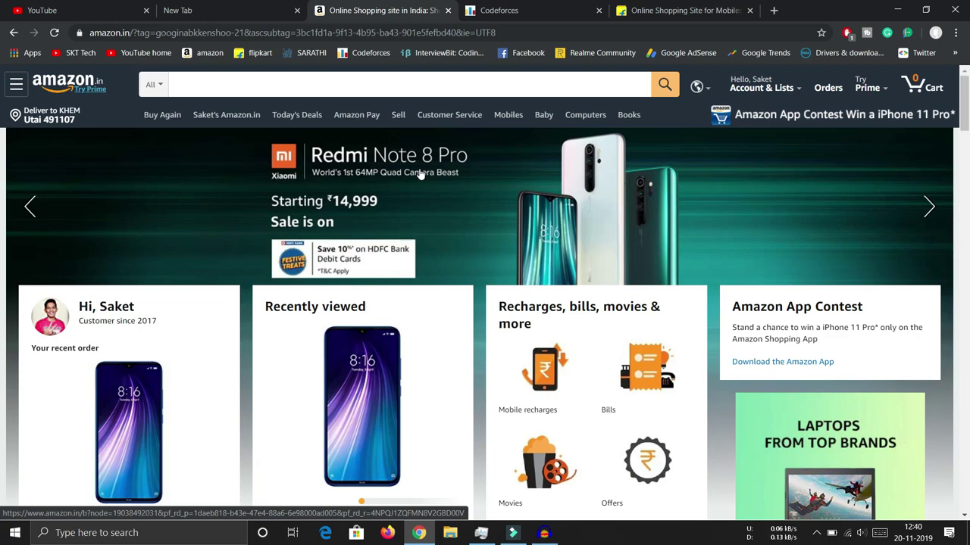
{"action": "key", "text": "ctrl+Tab"}
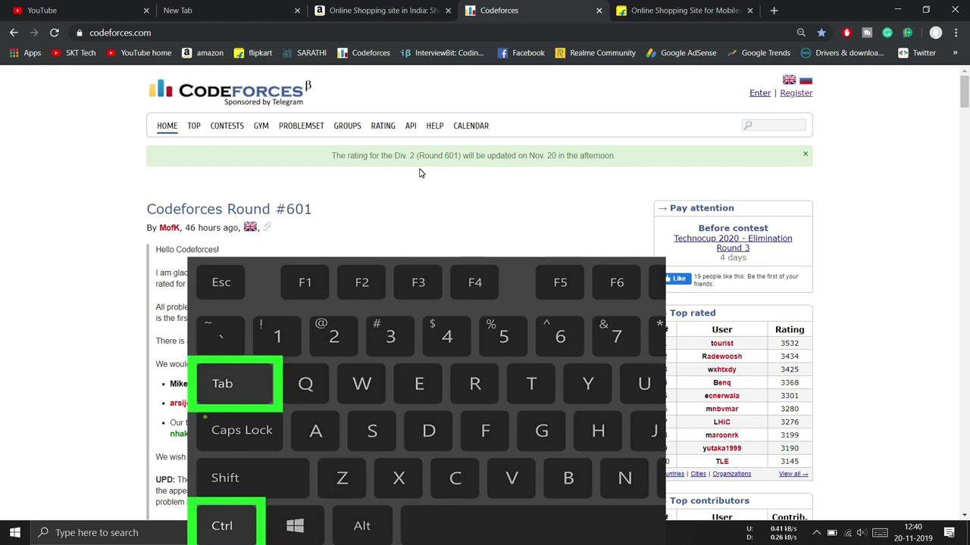
{"action": "key", "text": "ctrl+Tab"}
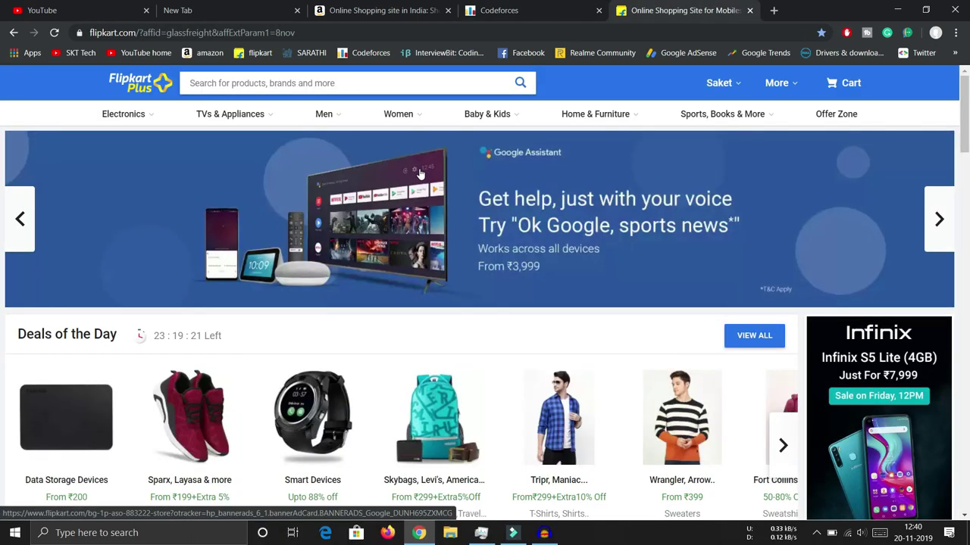
{"action": "key", "text": "ctrl+shift+Tab"}
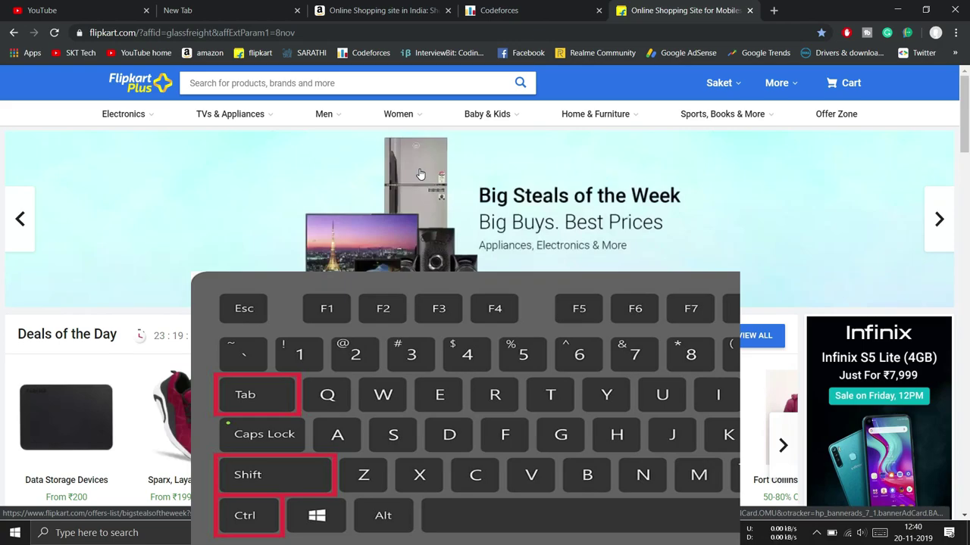
{"action": "key", "text": "ctrl+shift+Tab"}
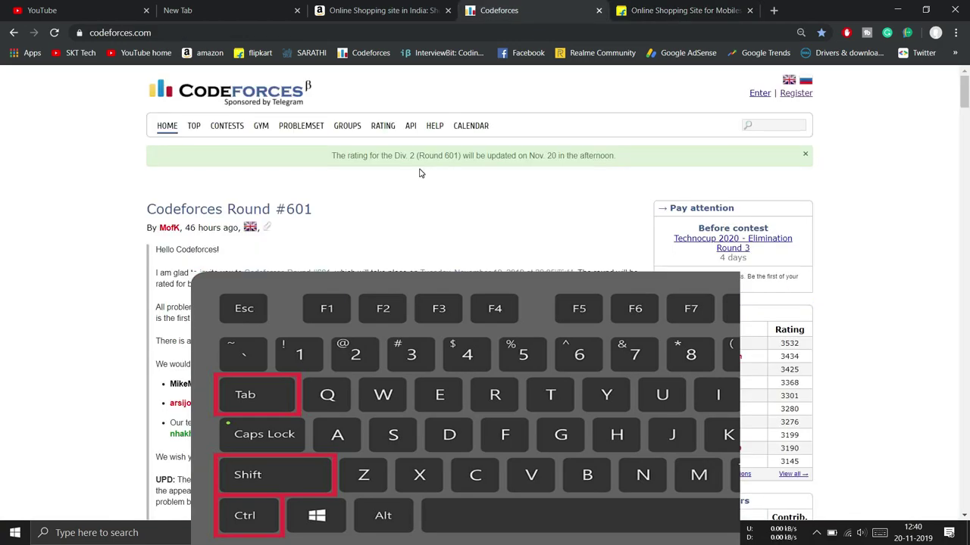
{"action": "key", "text": "ctrl+shift+Tab"}
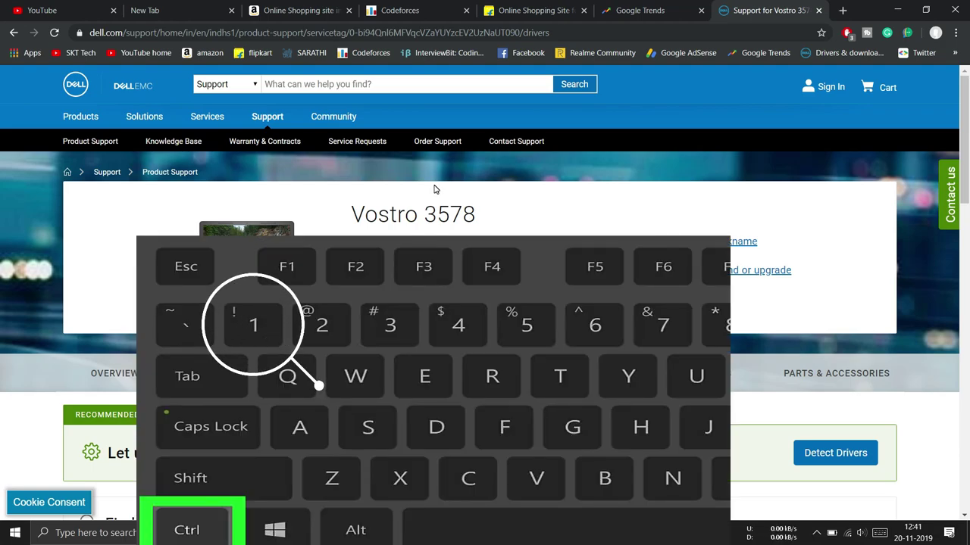
- Jump to the first tab (YouTube) with Ctrl+1, the third (Amazon) with Ctrl+3, then back
{"action": "key", "text": "ctrl+1"}
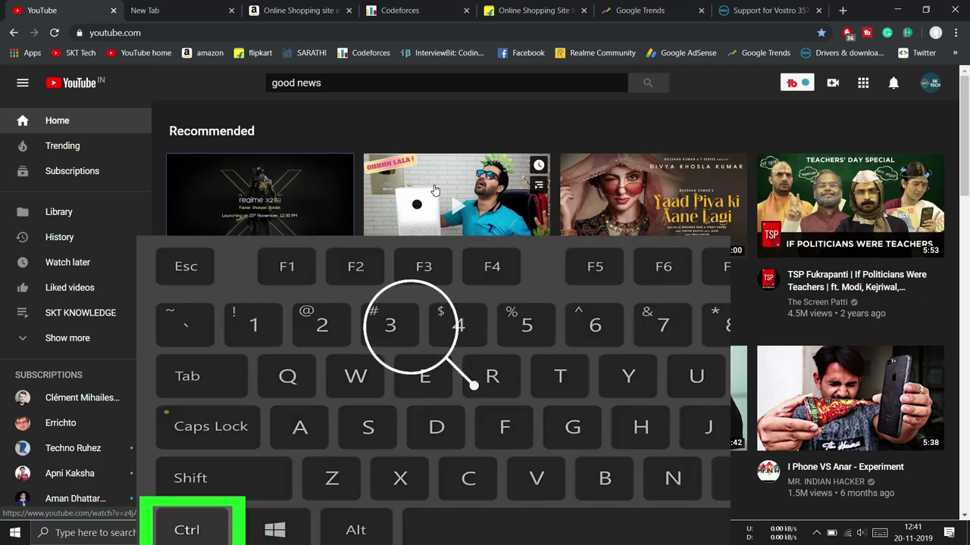
{"action": "key", "text": "ctrl+3"}
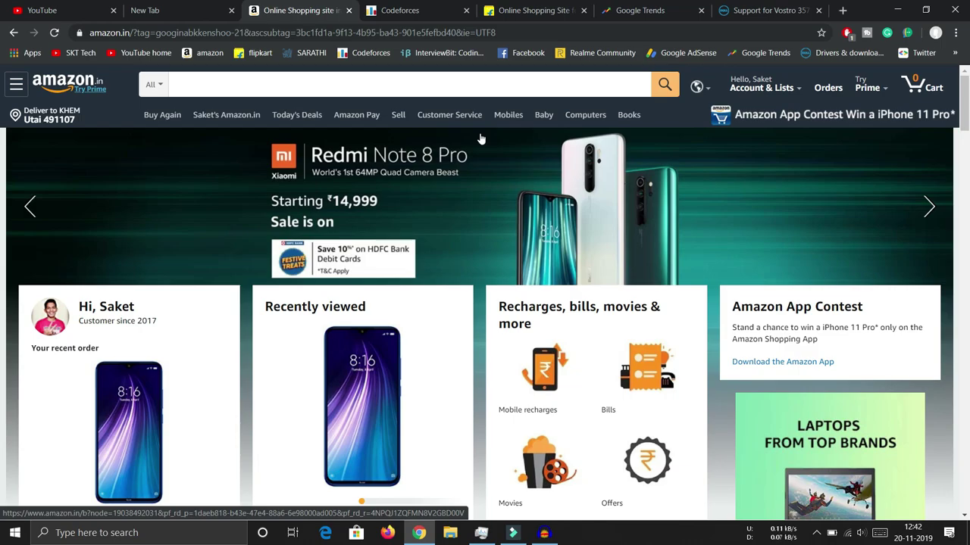
{"action": "key", "text": "ctrl+1"}
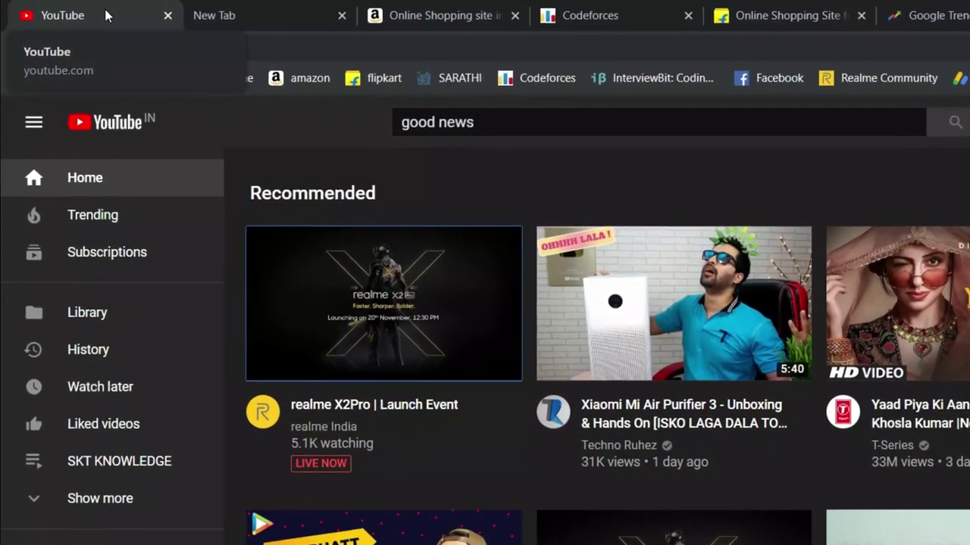
- Pin the YouTube tab, then close Chrome and relaunch it from the taskbar
{"action": "right_click", "coordinate": [91, 7]}
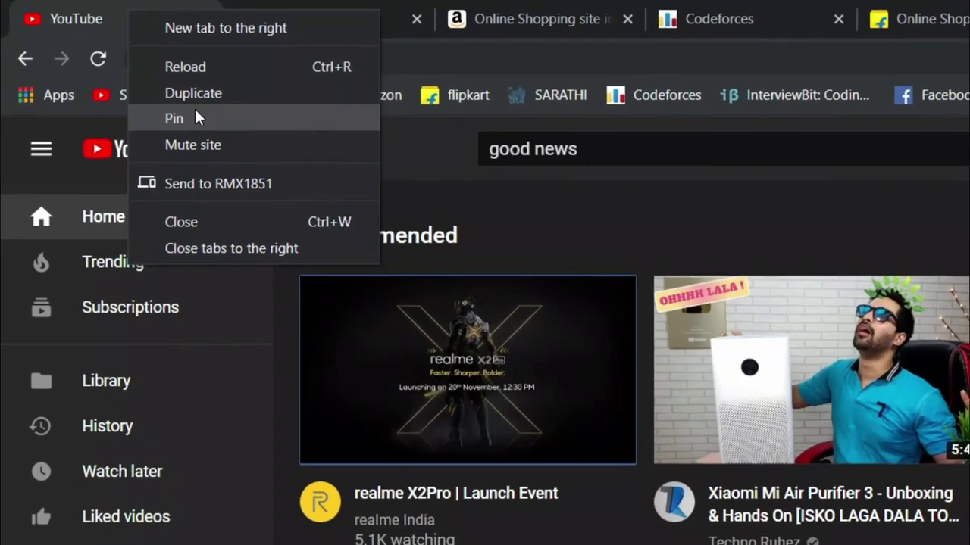
{"action": "left_click", "coordinate": [210, 126]}
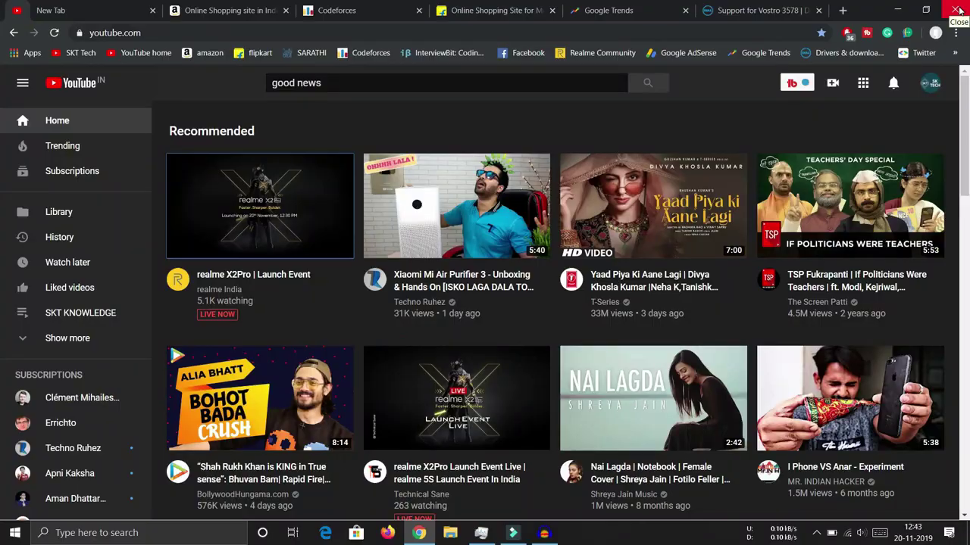
{"action": "left_click", "coordinate": [957, 10]}
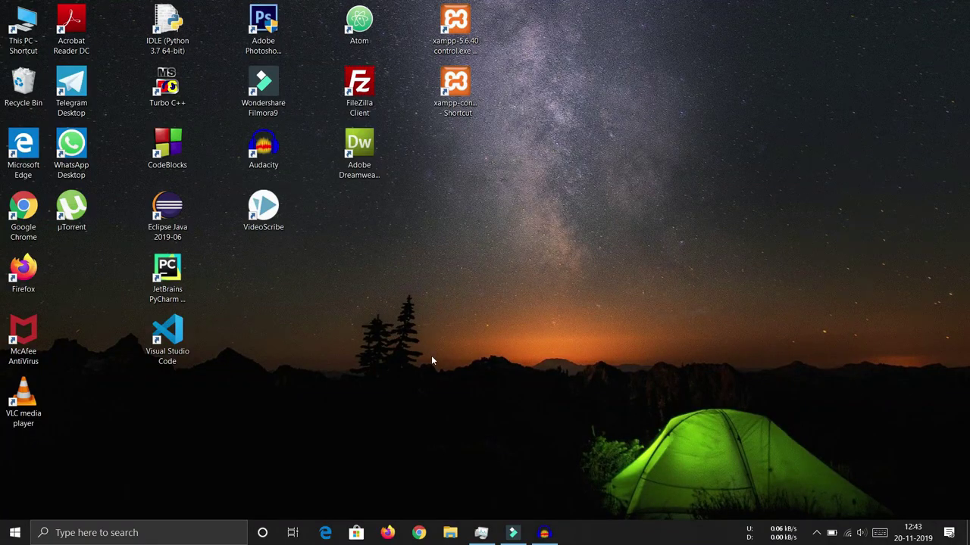
{"action": "left_click", "coordinate": [418, 532]}
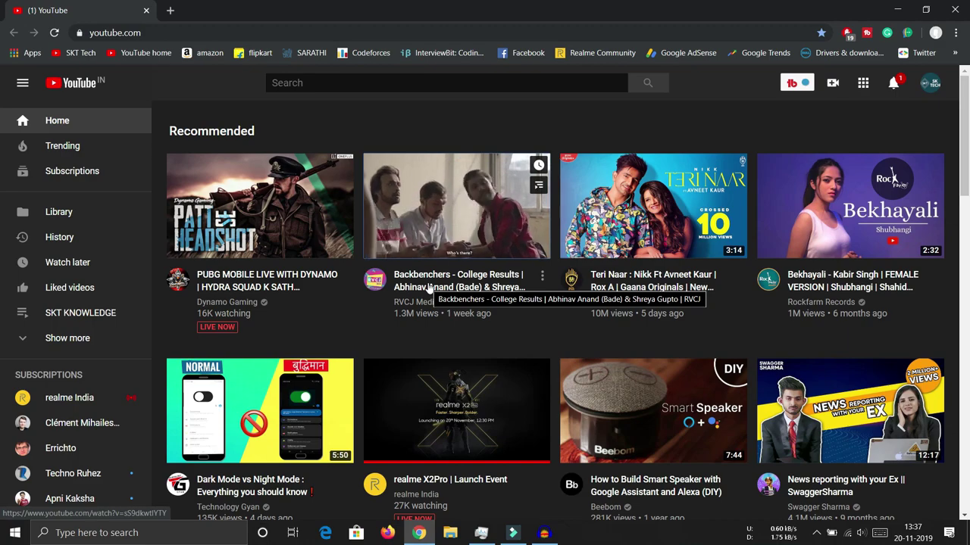
{"action": "right_click", "coordinate": [478, 207]}
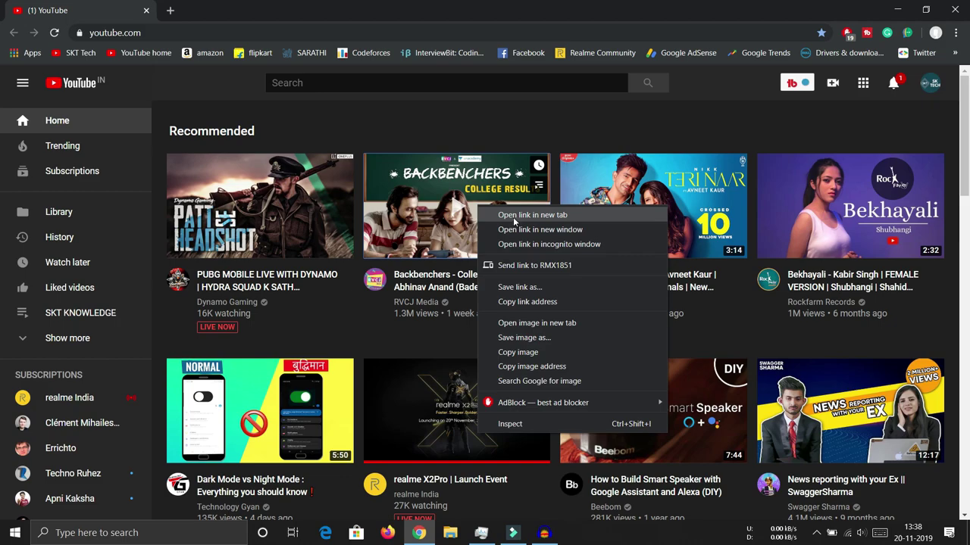
{"action": "left_click", "coordinate": [514, 219]}
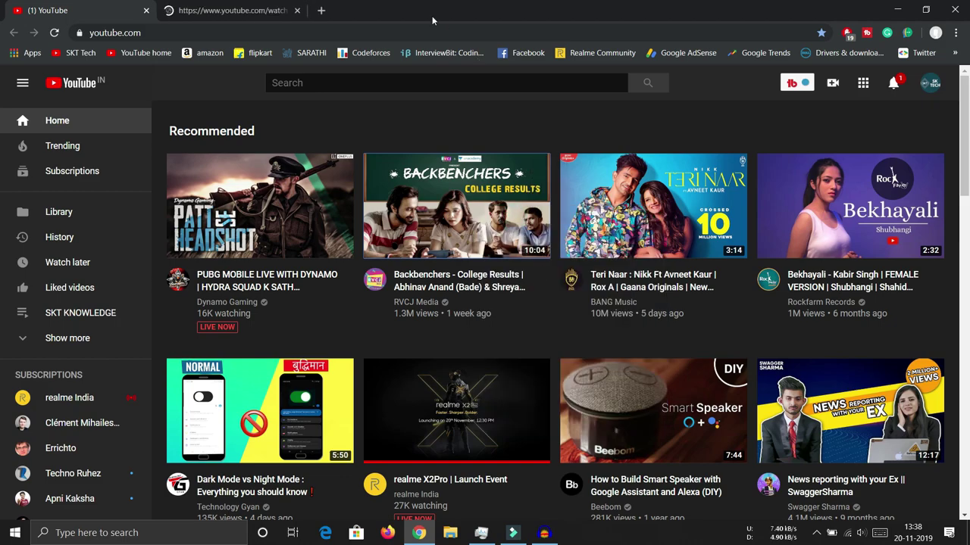
{"action": "left_click", "coordinate": [261, 6]}
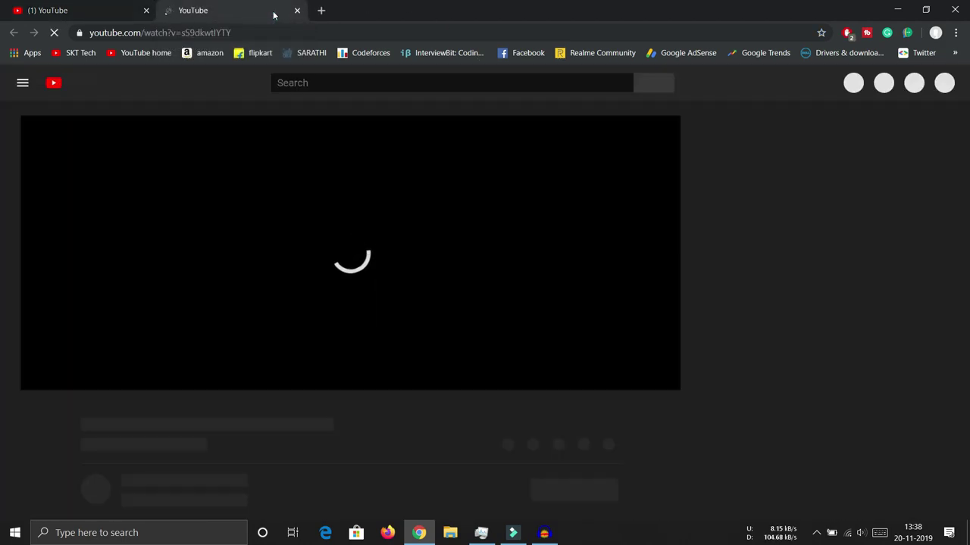
{"action": "left_click", "coordinate": [297, 11]}
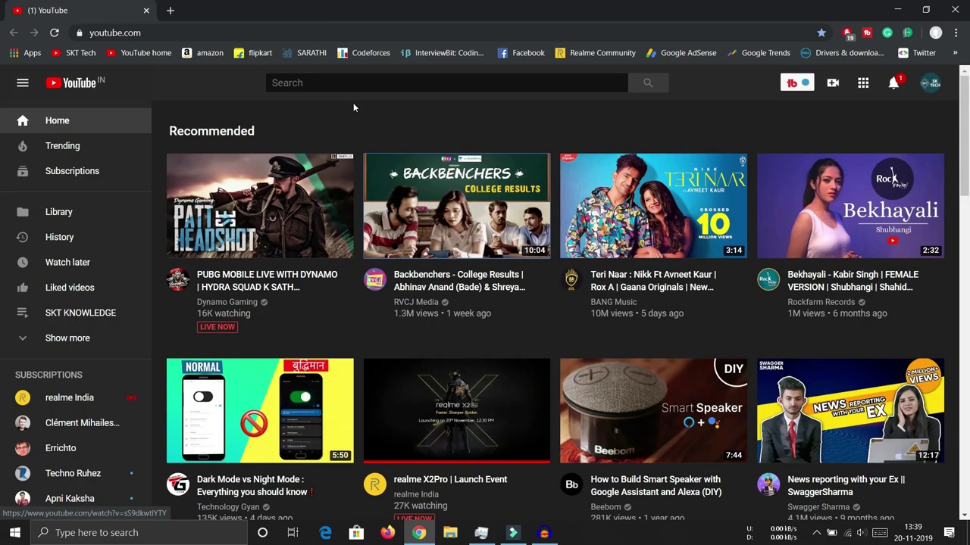
{"action": "mouse_move", "coordinate": [428, 185]}
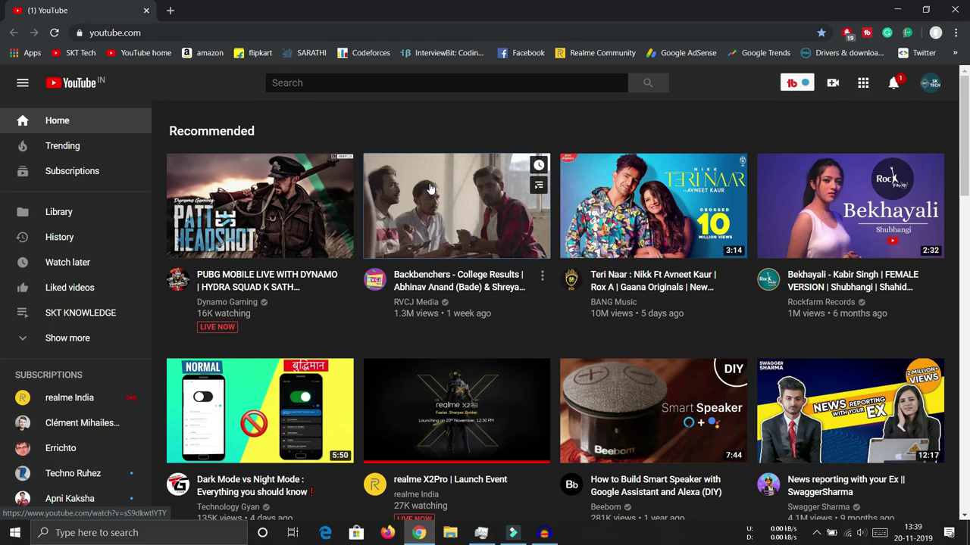
- Open the Backbenchers and Teri Naar videos in background tabs and switch to each
{"action": "left_click", "coordinate": [429, 188], "text": "ctrl"}
{"action": "left_click", "coordinate": [199, 11]}
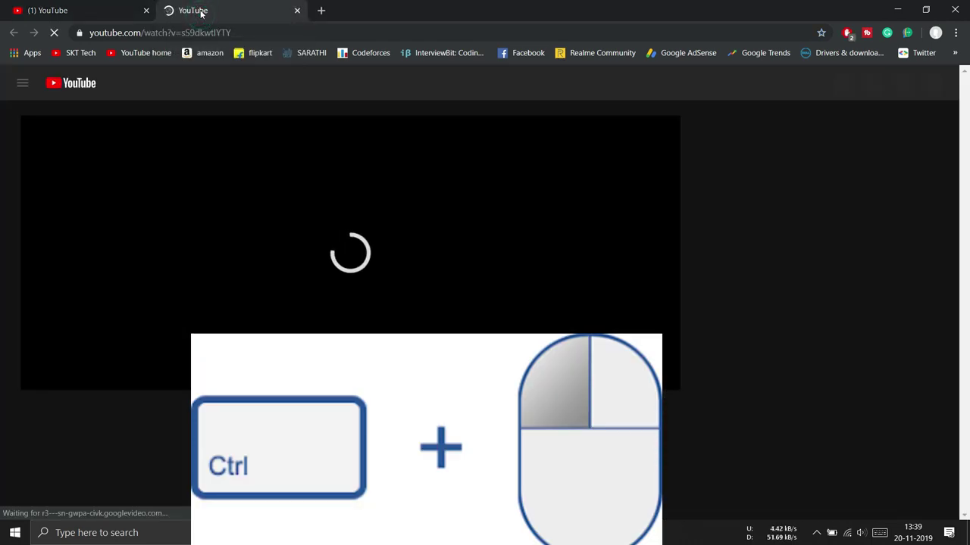
{"action": "left_click", "coordinate": [297, 11]}
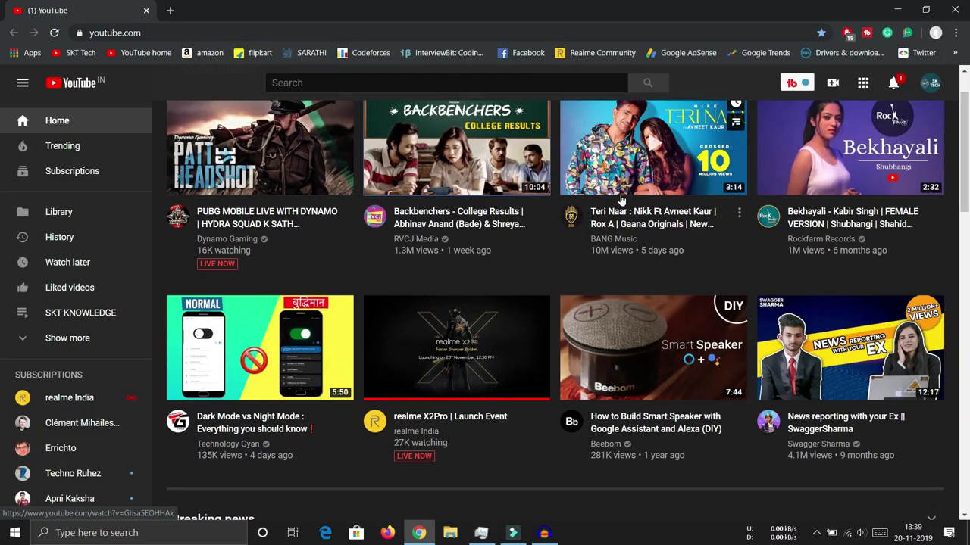
{"action": "scroll", "coordinate": [627, 203], "scroll_direction": "up", "scroll_amount": 1}
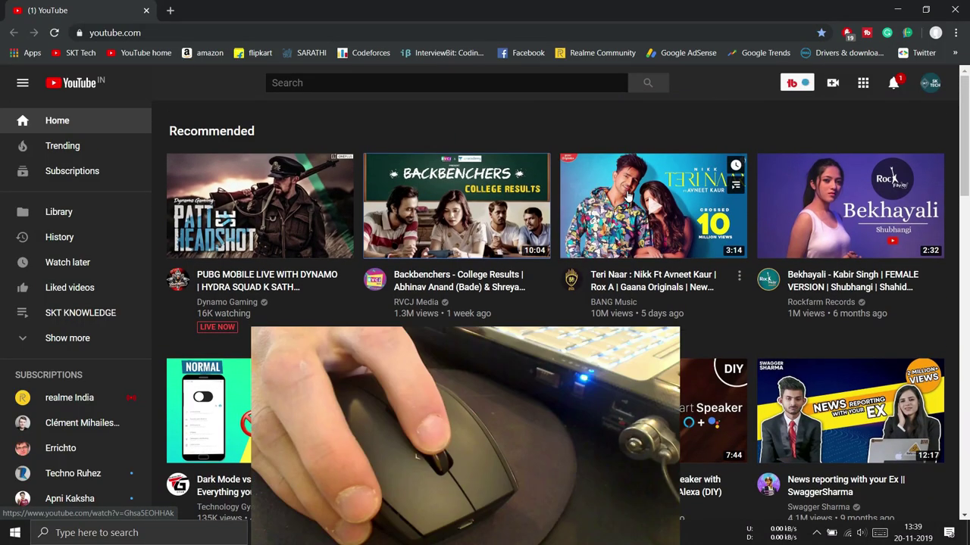
{"action": "middle_click", "coordinate": [628, 203]}
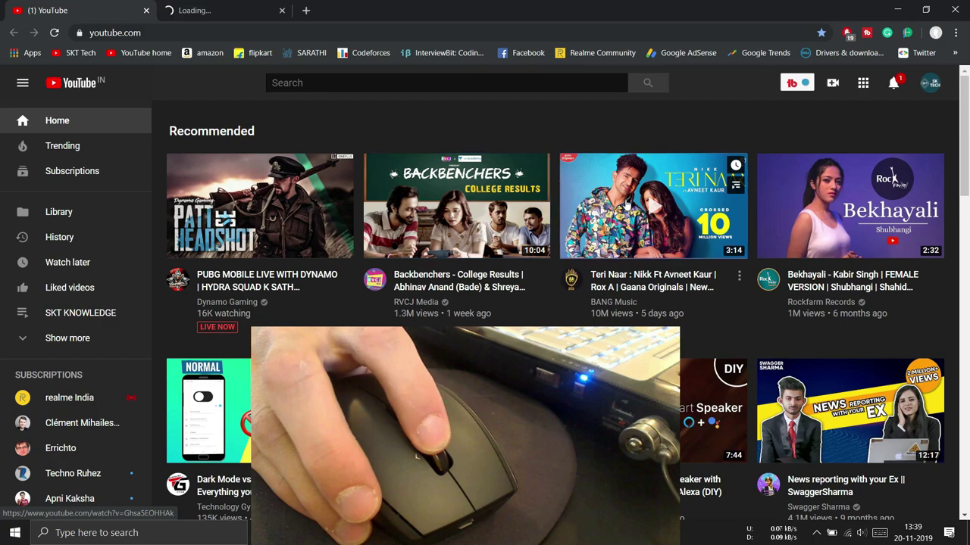
{"action": "left_click", "coordinate": [255, 10]}
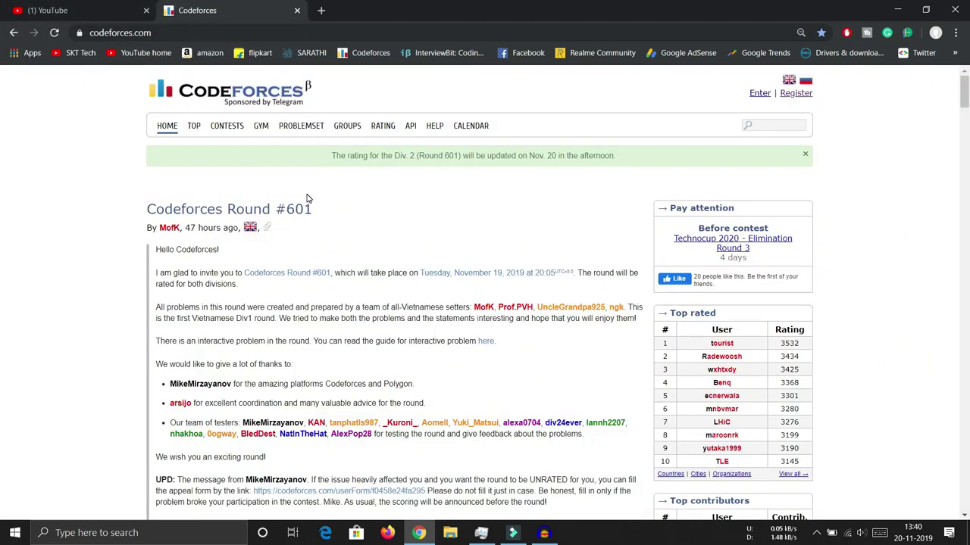
{"action": "scroll", "coordinate": [225, 220], "scroll_direction": "down", "scroll_amount": 3}
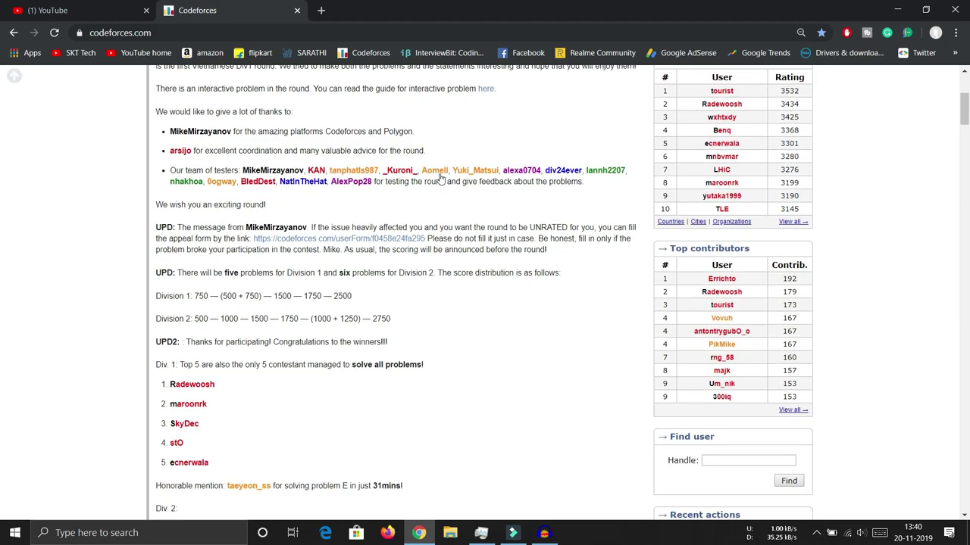
- Open a tester's profile in a background tab, then close it and the remaining Codeforces tab
{"action": "middle_click", "coordinate": [400, 171]}
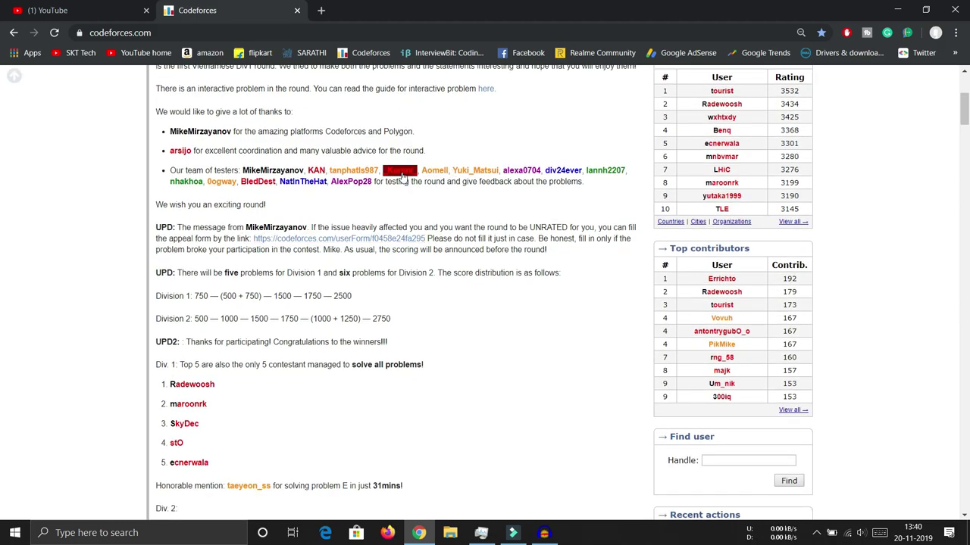
{"action": "left_click", "coordinate": [393, 9]}
{"action": "left_click", "coordinate": [448, 10]}
{"action": "key", "text": "ctrl+w"}
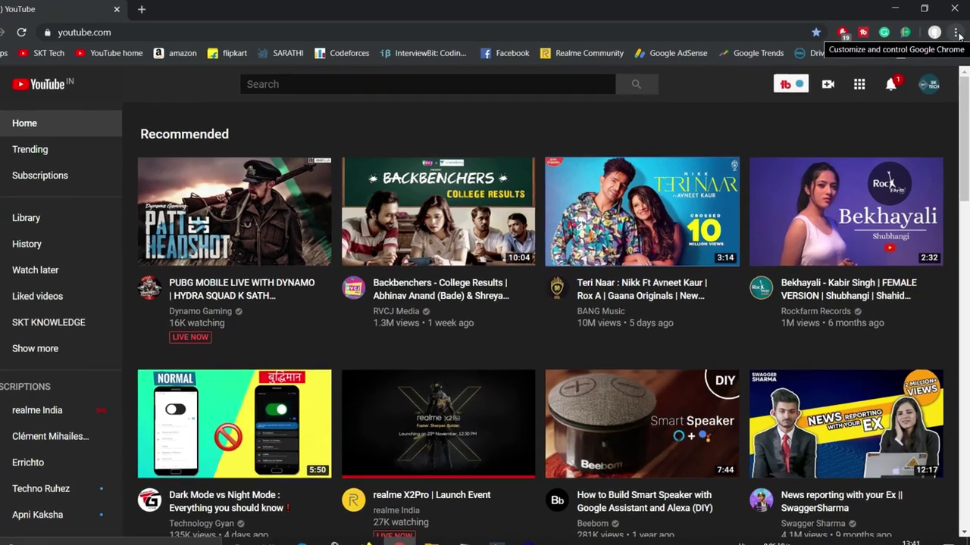
{"action": "left_click", "coordinate": [955, 33]}
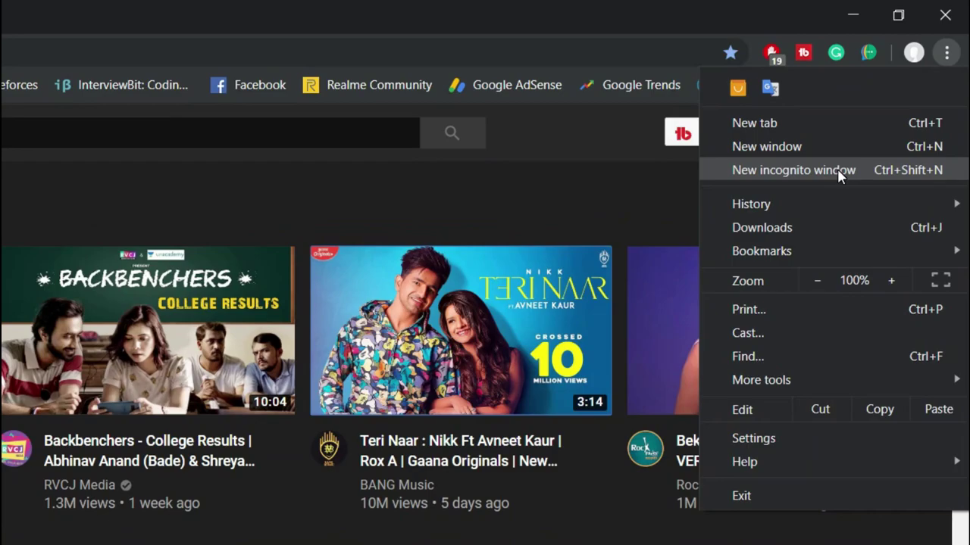
{"action": "left_click", "coordinate": [839, 173]}
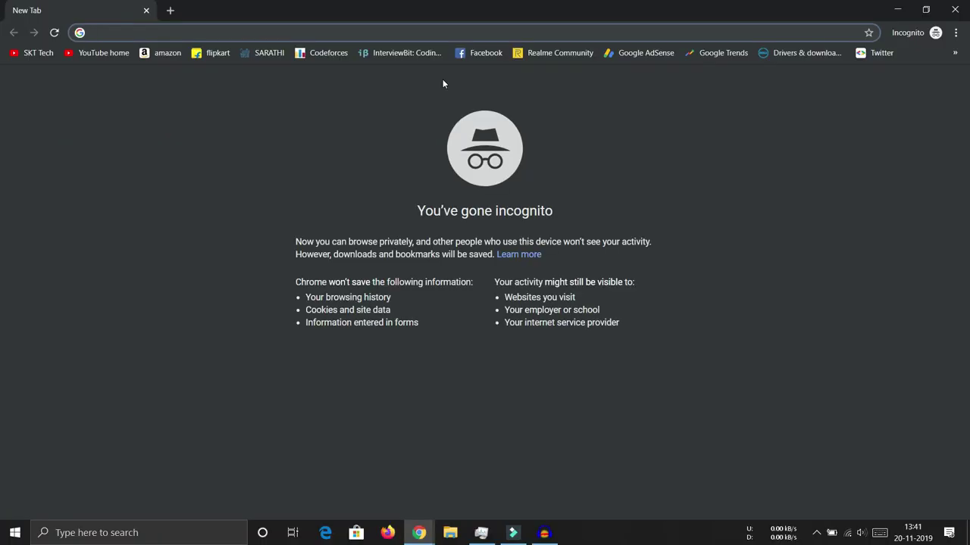
{"action": "left_click", "coordinate": [954, 10]}
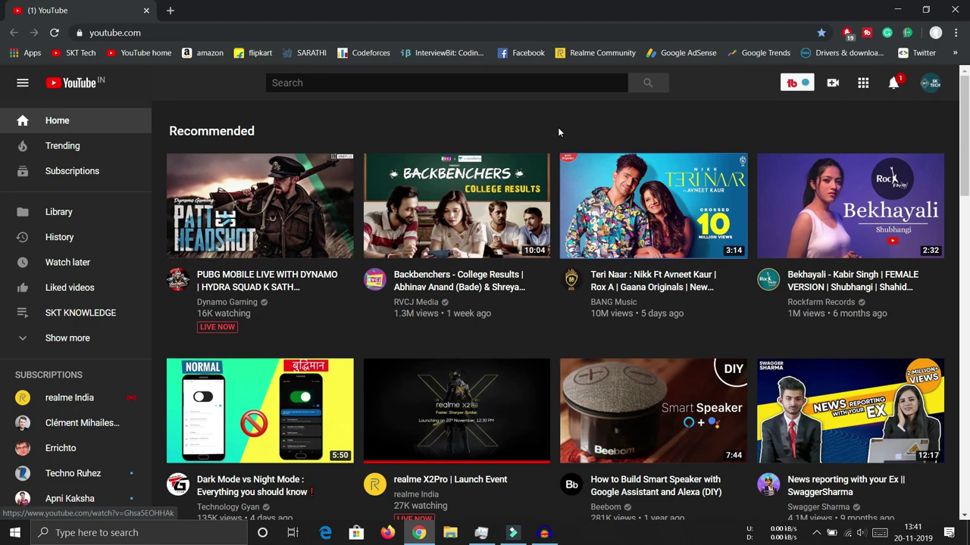
{"action": "key", "text": "ctrl+shift+n"}
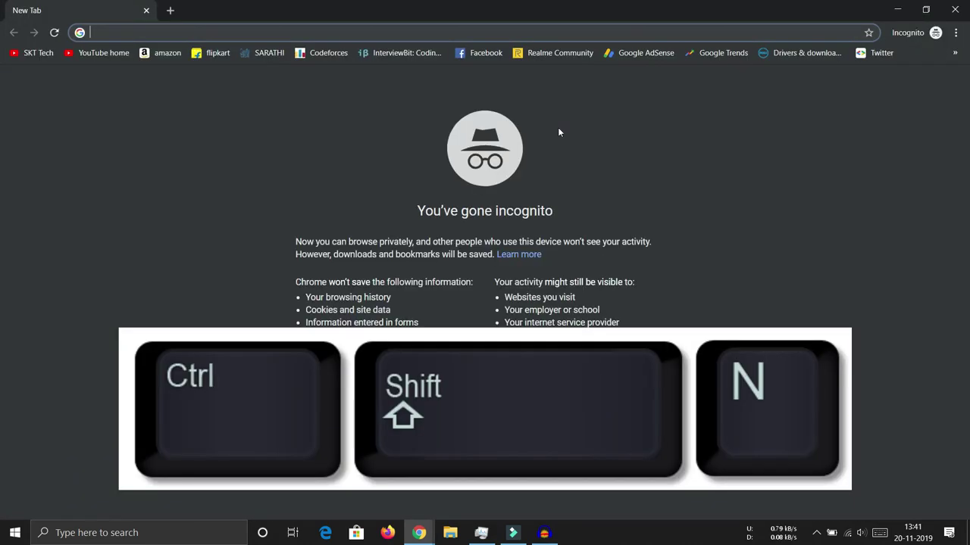
{"action": "left_click", "coordinate": [955, 10]}
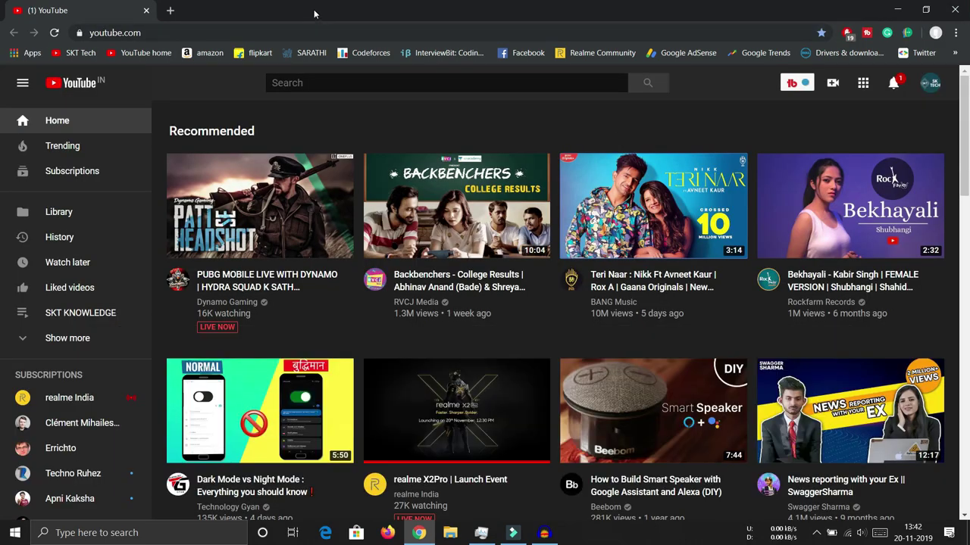
- Load InterviewBit in a new tab, page down with Space and up with Shift+Space, then show a new tab
{"action": "left_click", "coordinate": [170, 10]}
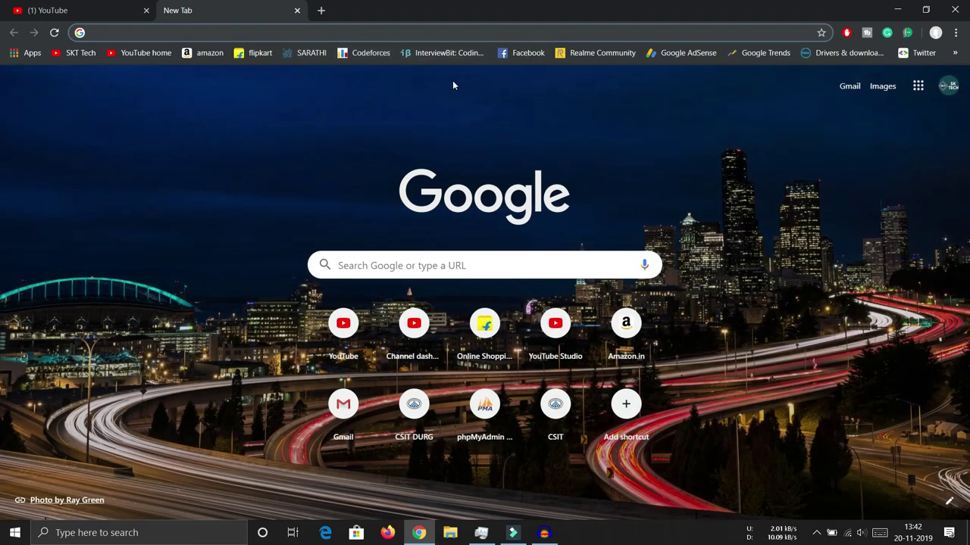
{"action": "left_click", "coordinate": [435, 53]}
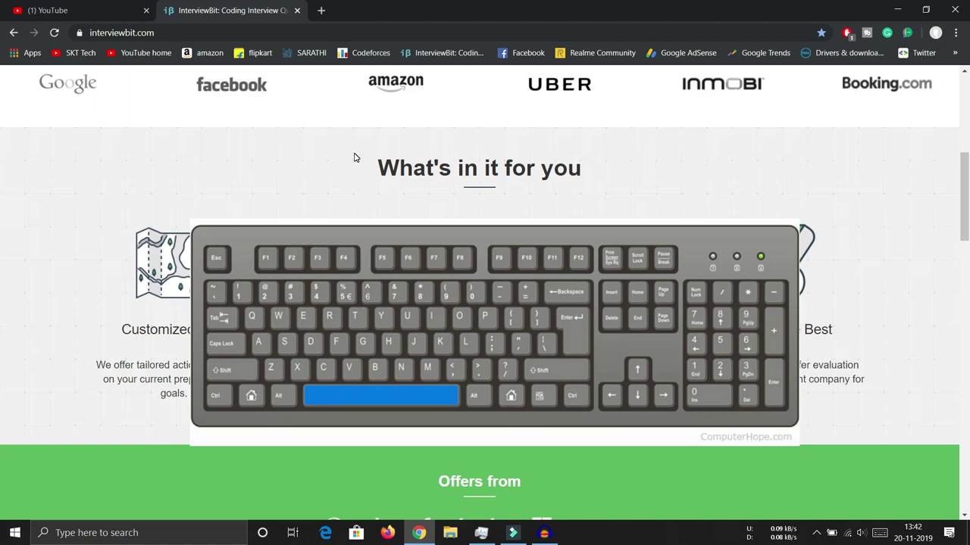
{"action": "key", "text": "space"}
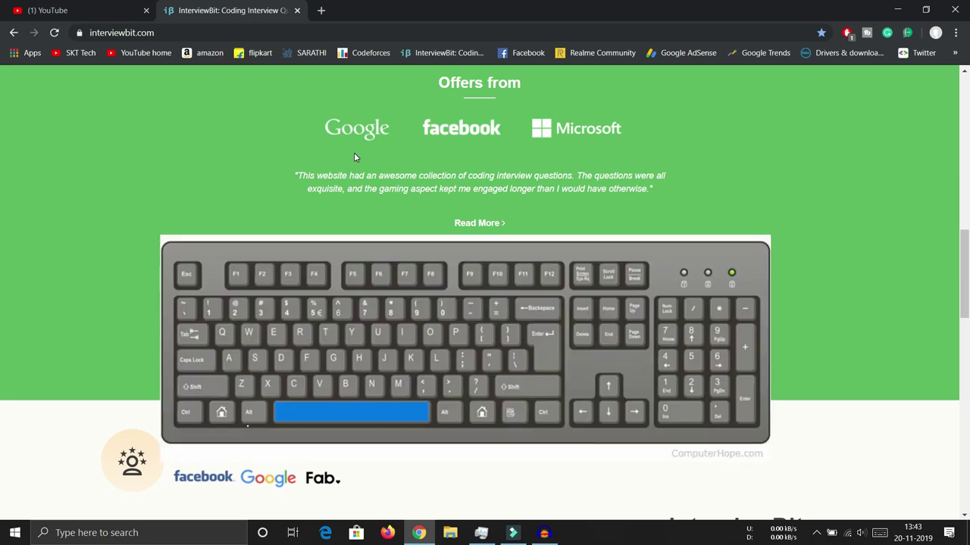
{"action": "key", "text": "shift+space"}
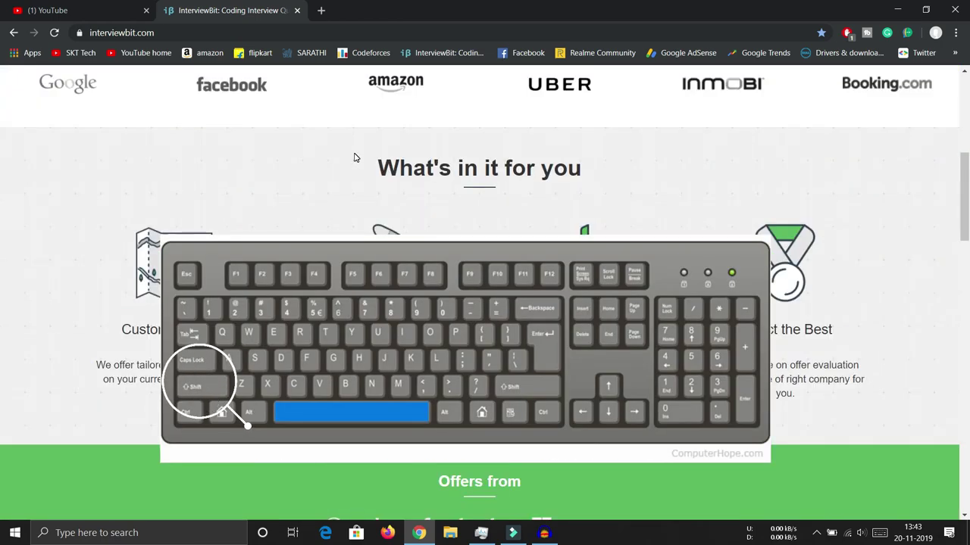
{"action": "key", "text": "alt+Home"}
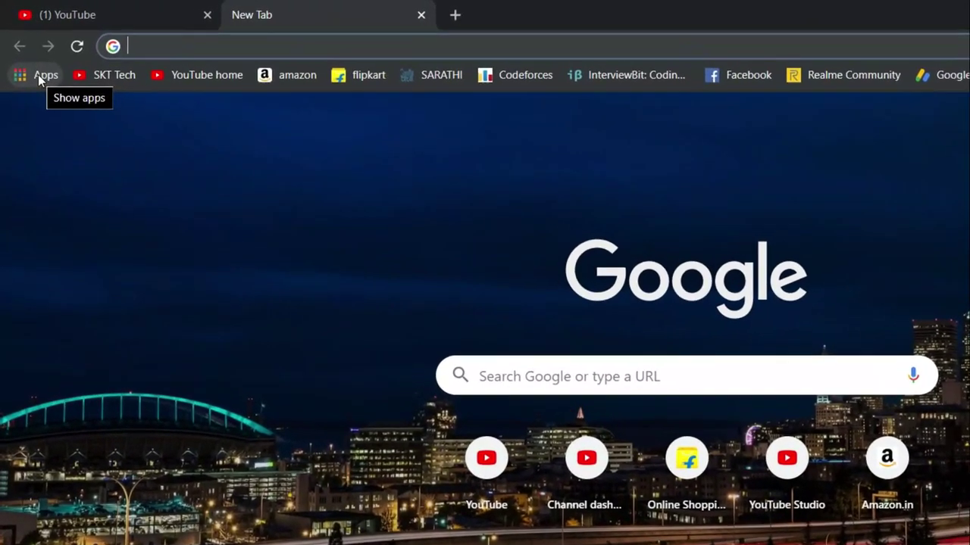
- Open the Chrome Web Store from Apps, browse its Themes, and return to the Extensions home
{"action": "left_click", "coordinate": [39, 75]}
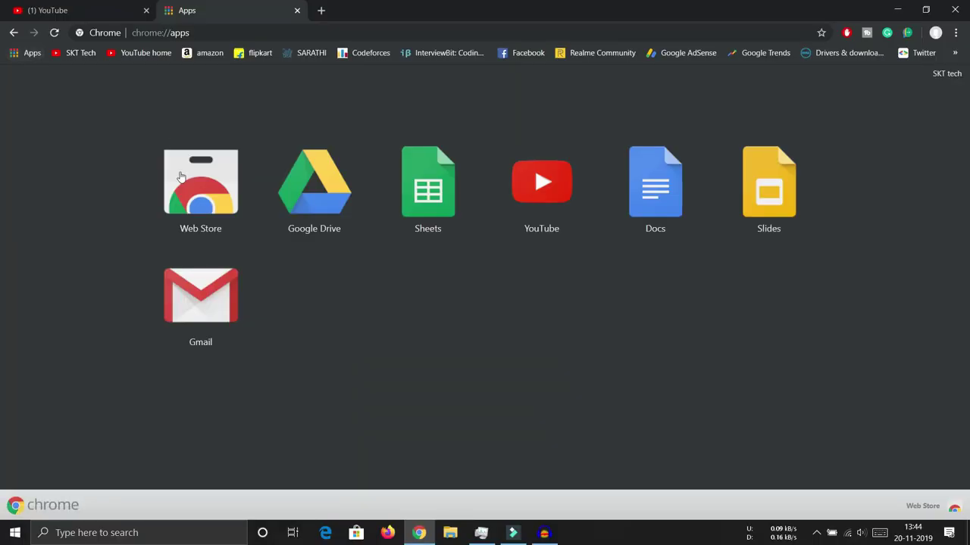
{"action": "left_click", "coordinate": [185, 186]}
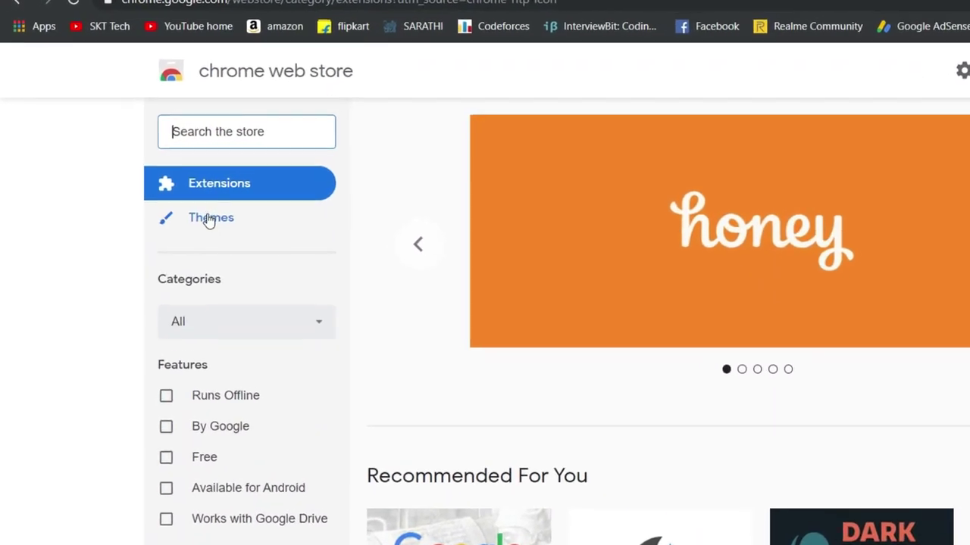
{"action": "left_click", "coordinate": [245, 236]}
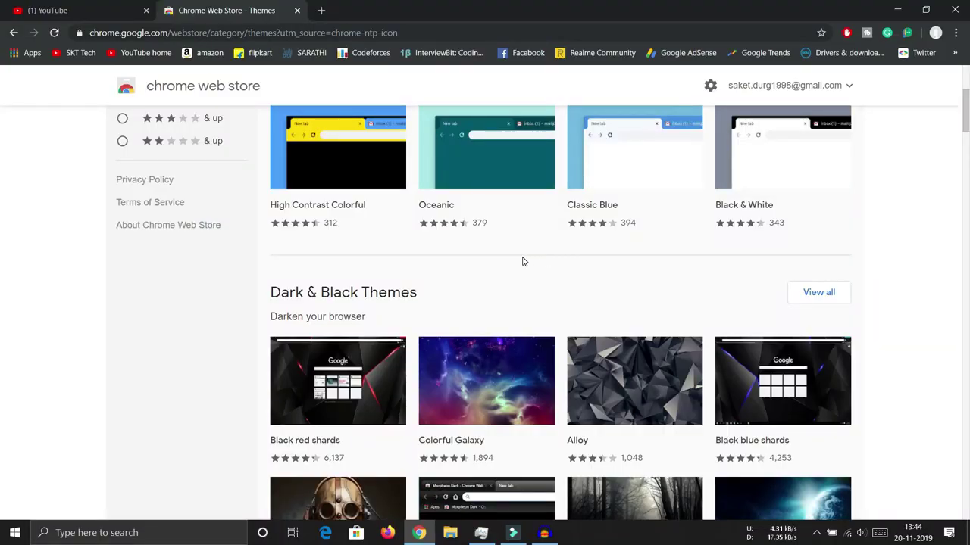
{"action": "scroll", "coordinate": [522, 262], "scroll_direction": "down", "scroll_amount": 2}
{"action": "scroll", "coordinate": [521, 261], "scroll_direction": "down", "scroll_amount": 3}
{"action": "left_click", "coordinate": [14, 32]}
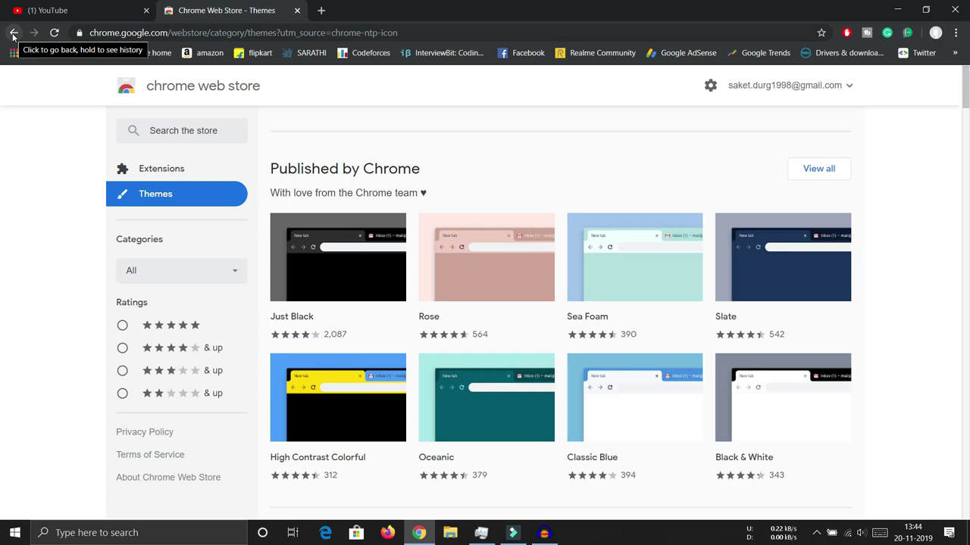
{"action": "left_click", "coordinate": [13, 33]}
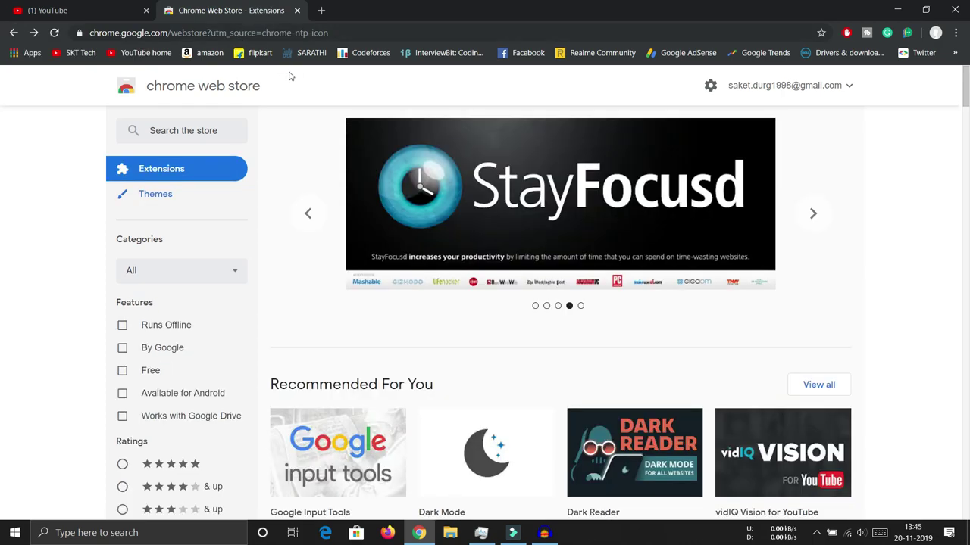
{"action": "mouse_move", "coordinate": [510, 226]}
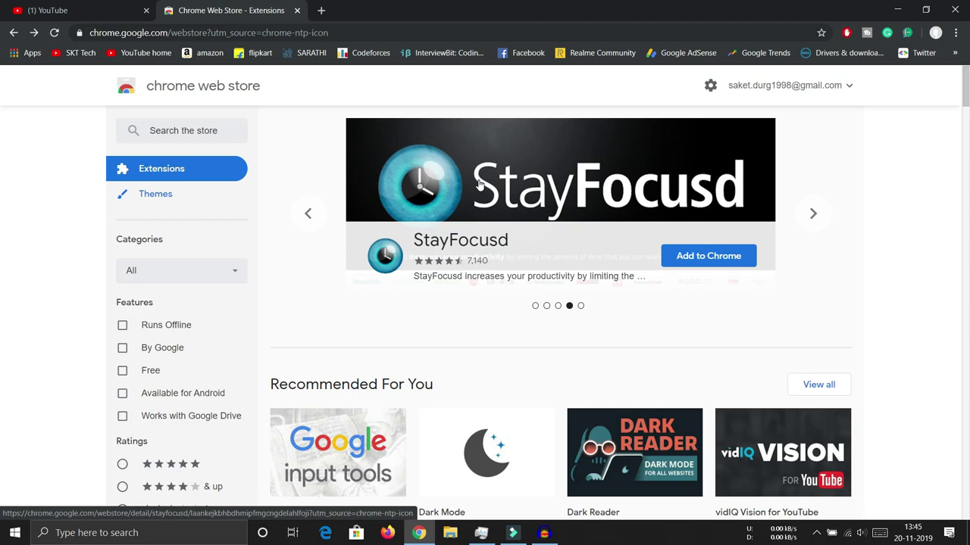
- Begin searching 't-' in a new tab, then turn Wi-Fi off to go offline
{"action": "left_click", "coordinate": [329, 11]}
{"action": "type", "text": "t-"}
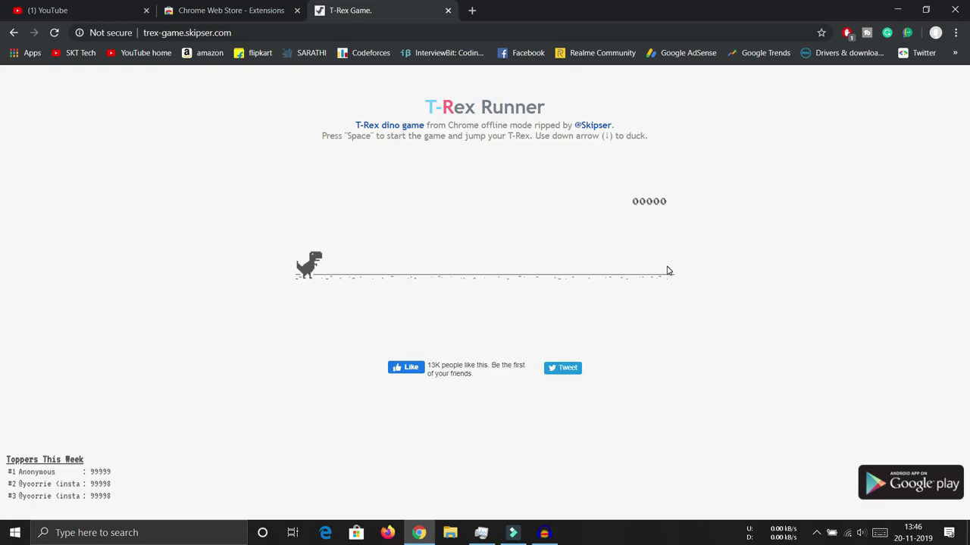
{"action": "left_click", "coordinate": [848, 533]}
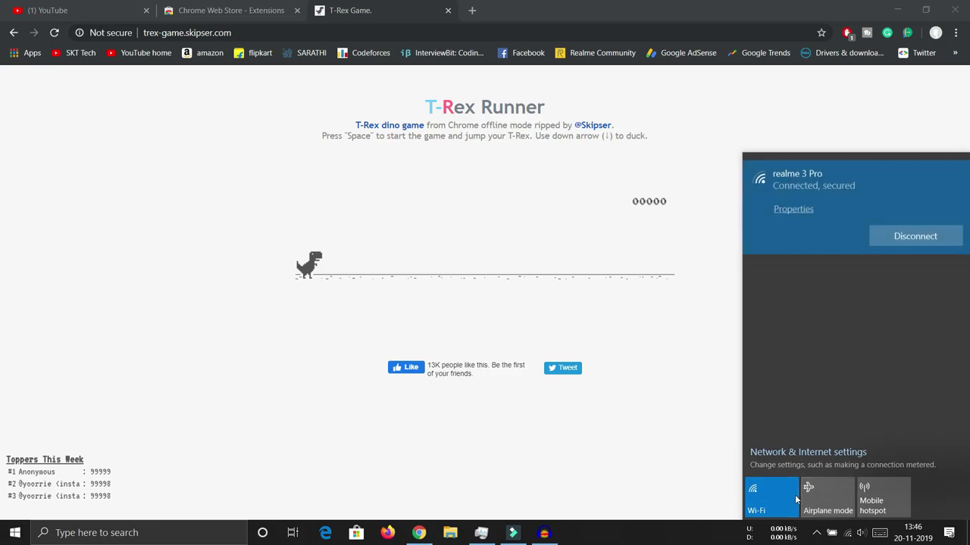
{"action": "left_click", "coordinate": [787, 494]}
- Load InterviewBit offline, play the dinosaur game with Up-arrow jumps, then return to the T-Rex Game tab
{"action": "left_click", "coordinate": [472, 10]}
{"action": "left_click", "coordinate": [447, 52]}
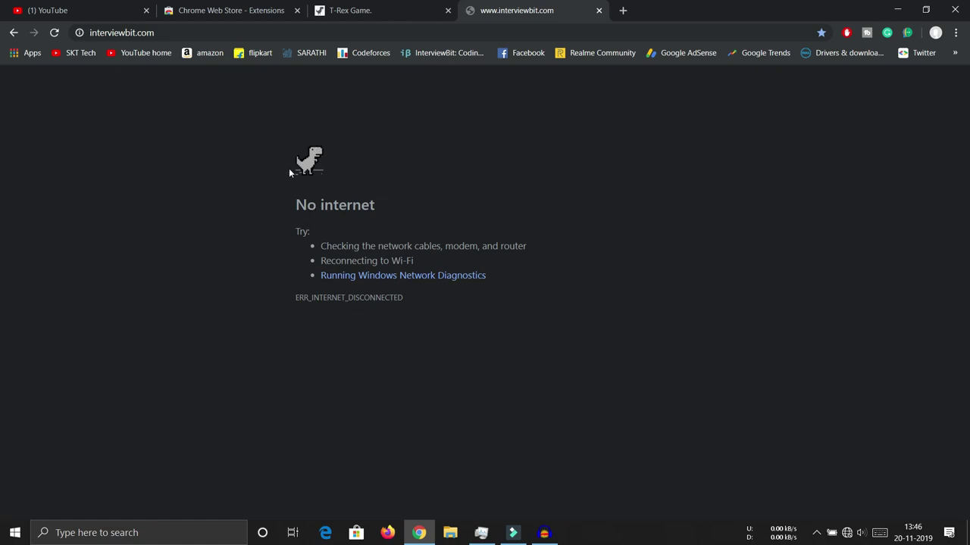
{"action": "key", "text": "Up"}
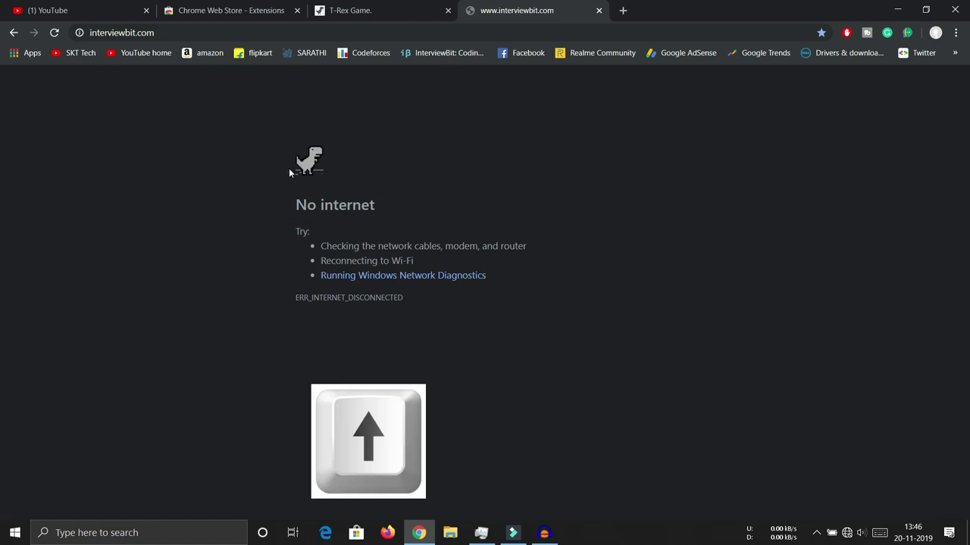
{"action": "key", "text": "Up"}
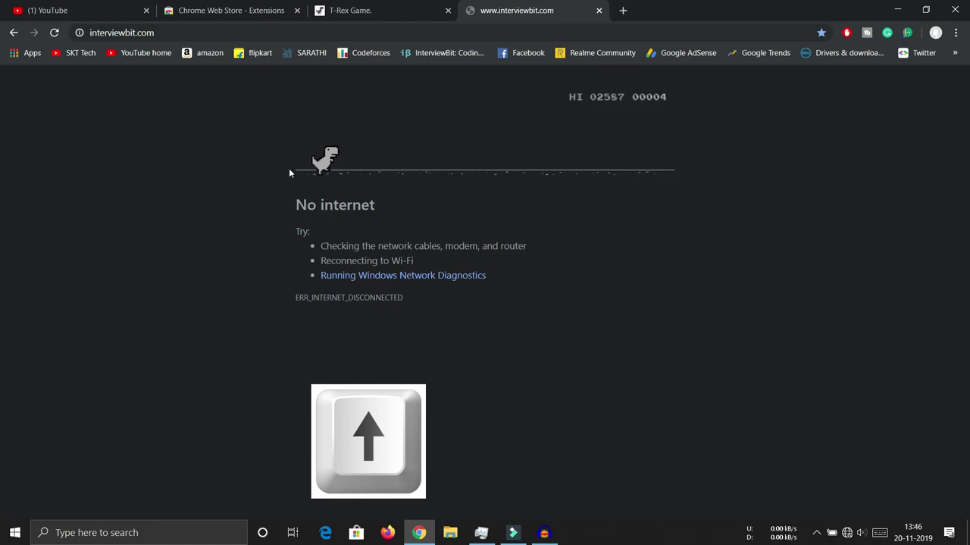
{"action": "key", "text": "Up"}
{"action": "key", "text": "Up"}
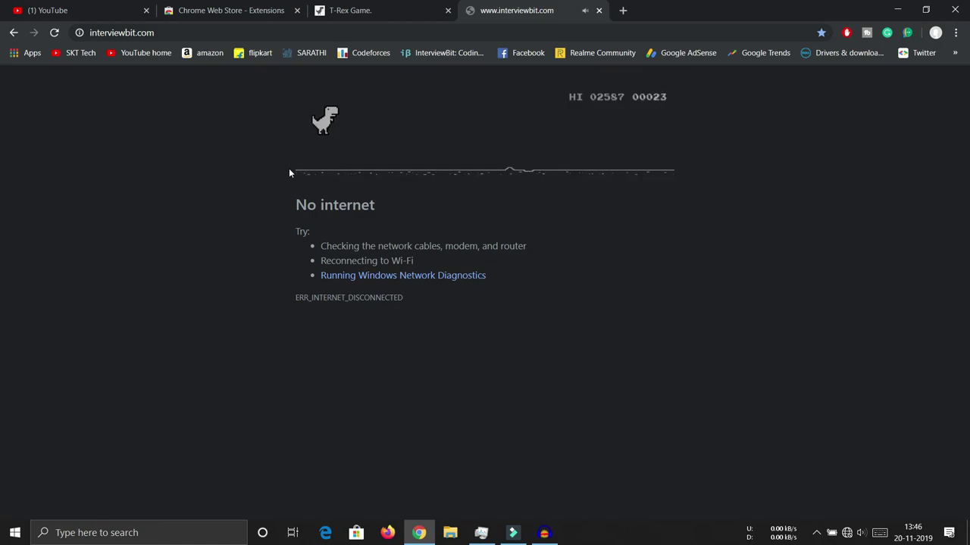
{"action": "key", "text": "Up"}
{"action": "key", "text": "Up"}
{"action": "key", "text": "Up"}
{"action": "key", "text": "Up"}
{"action": "key", "text": "Up"}
{"action": "key", "text": "Up"}
{"action": "key", "text": "Up"}
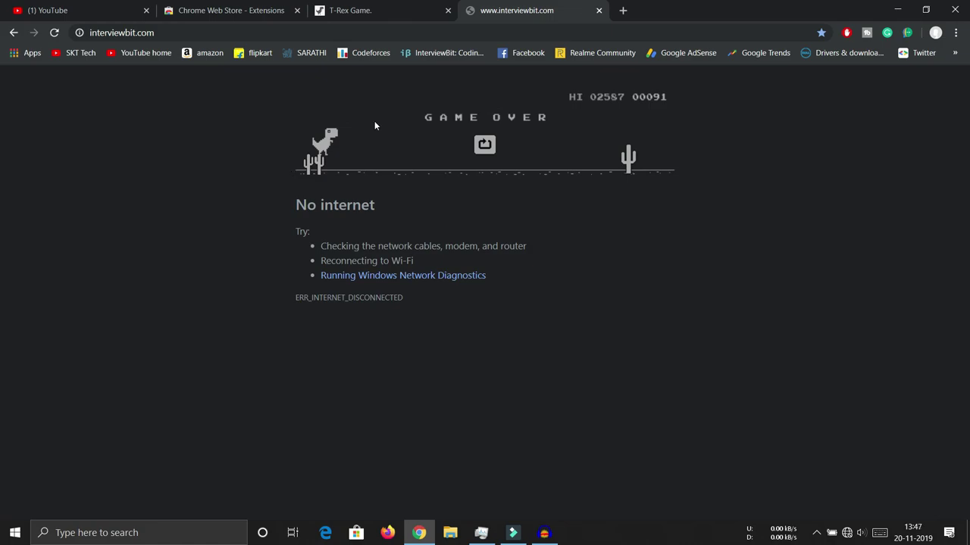
{"action": "left_click", "coordinate": [372, 11]}
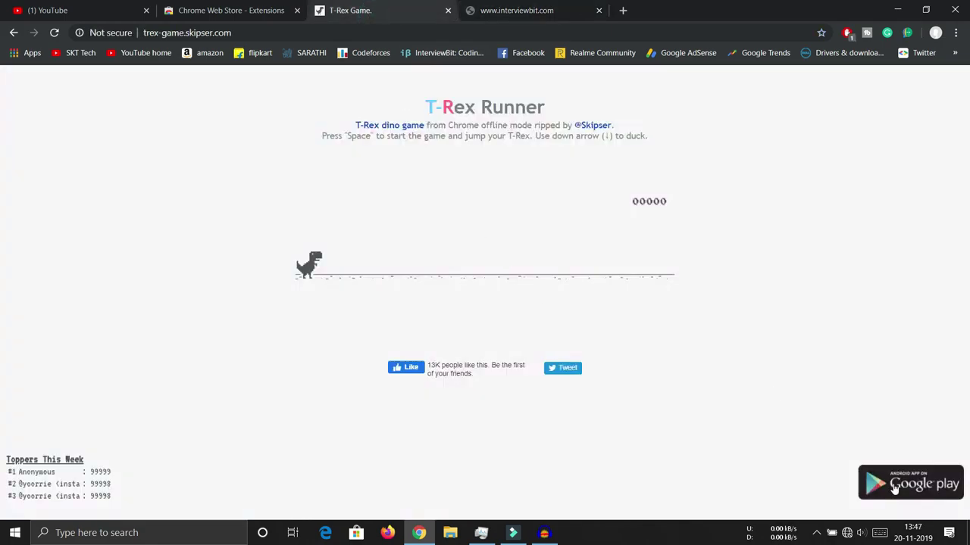